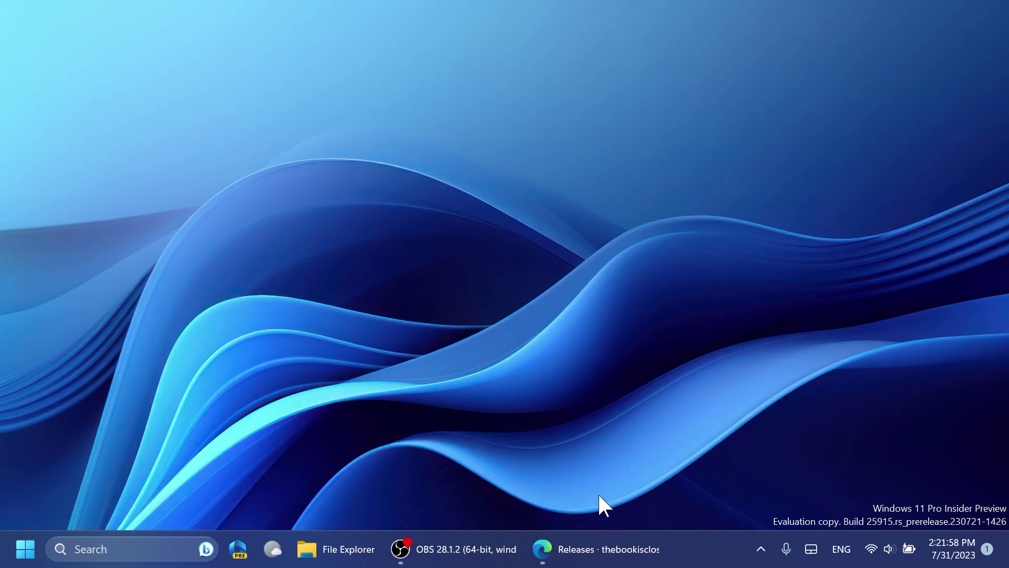
Step: Reopen the GitHub ViVe releases page and scroll down to the ViVeTool v0.3.3 assets
left_click(602, 549)
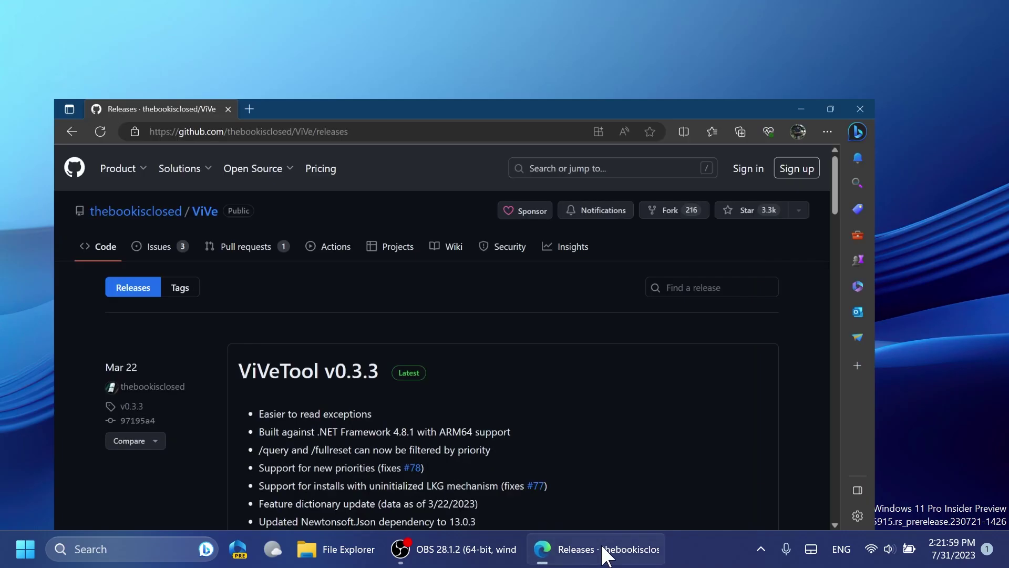
scroll(546, 276, "down", 1)
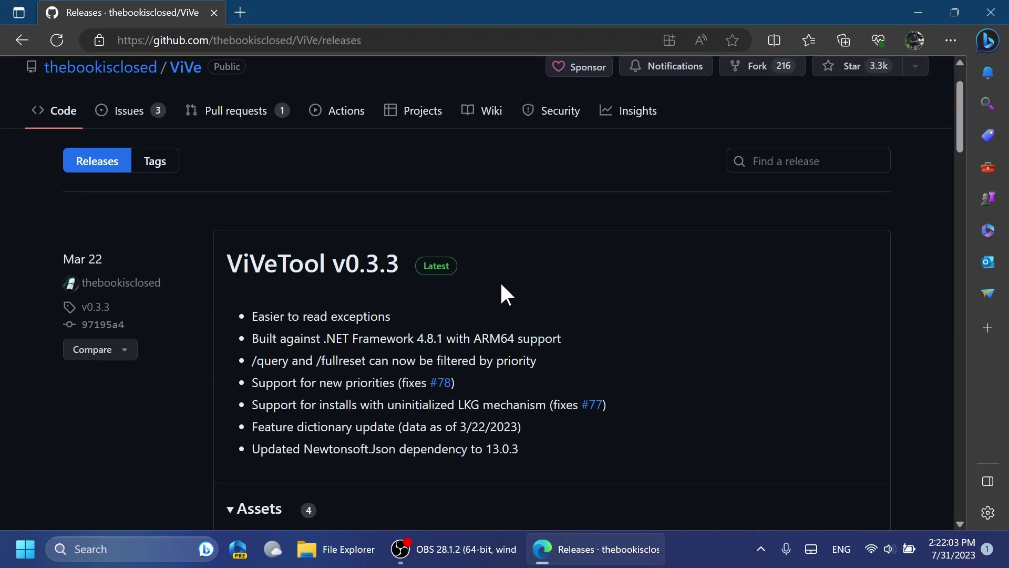
scroll(501, 286, "down", 1)
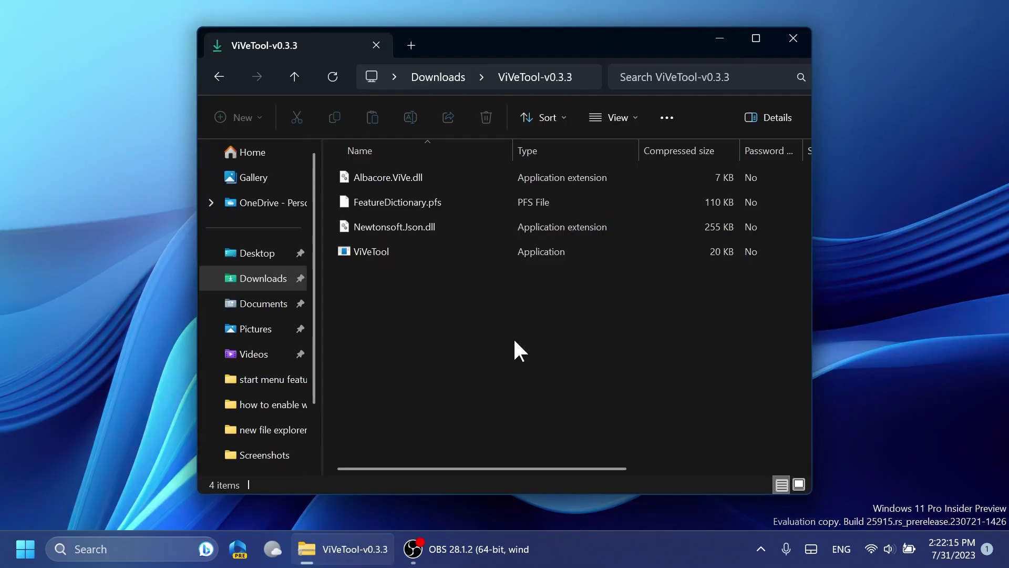
Step: Start extracting the ViVeTool archive and browse to drive C: for the destination
left_click_drag(196, 274, 83, 274)
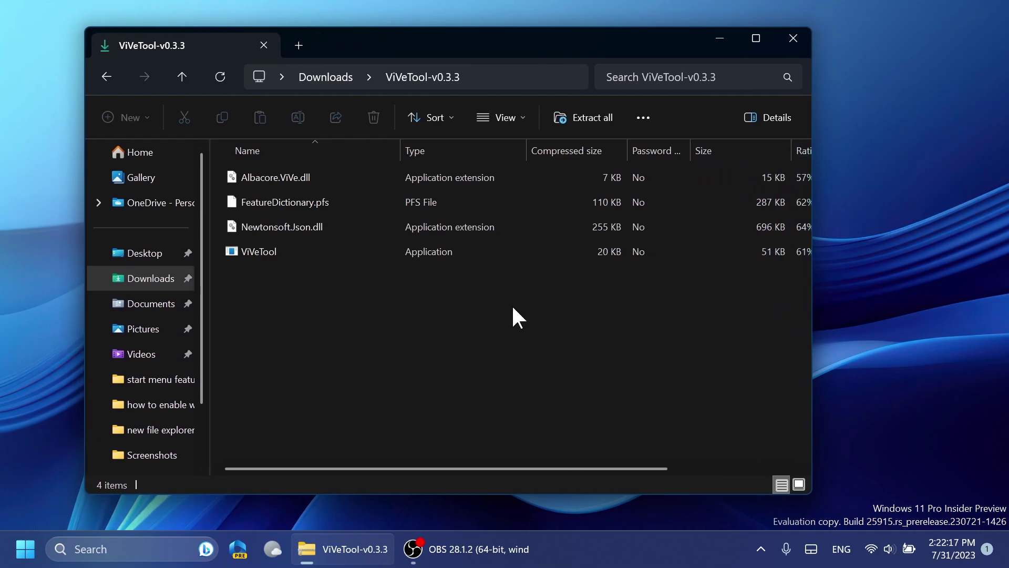
left_click(592, 122)
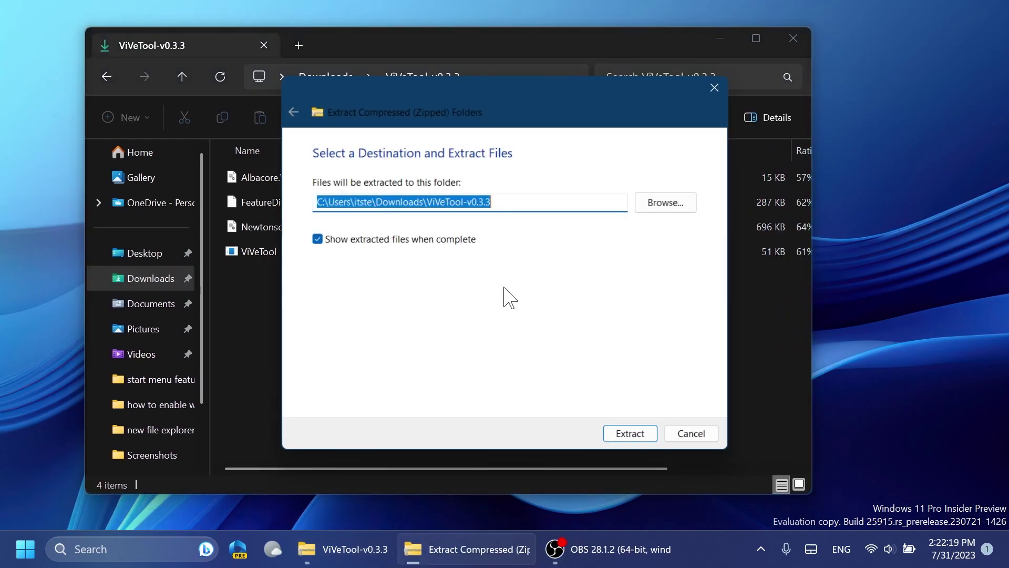
left_click(677, 205)
scroll(360, 322, "down", 3)
left_click(356, 354)
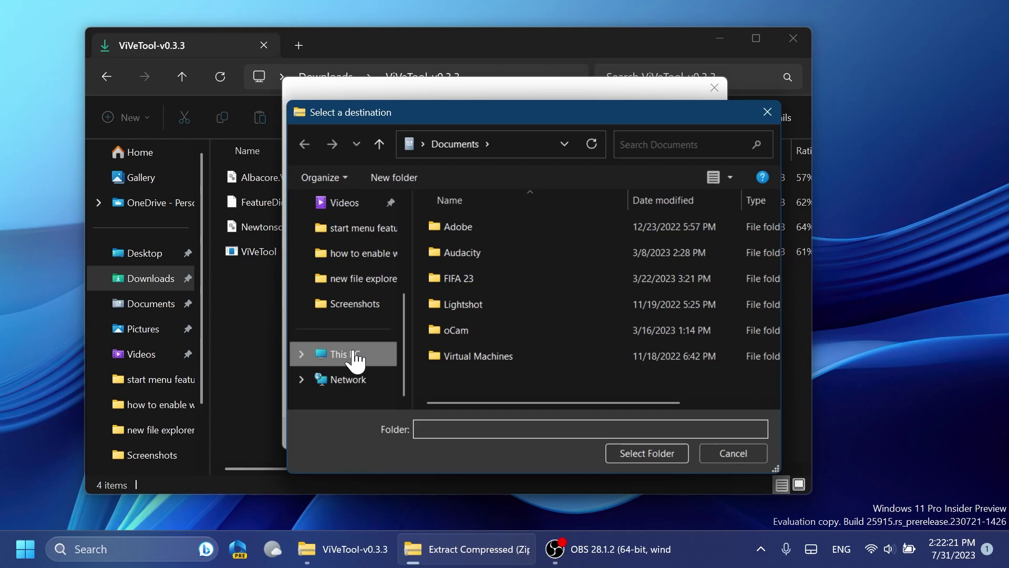
left_click(513, 236)
double_click(512, 225)
Step: Choose C:\Windows\System32 as the extraction folder
scroll(502, 273, "down", 3)
double_click(490, 333)
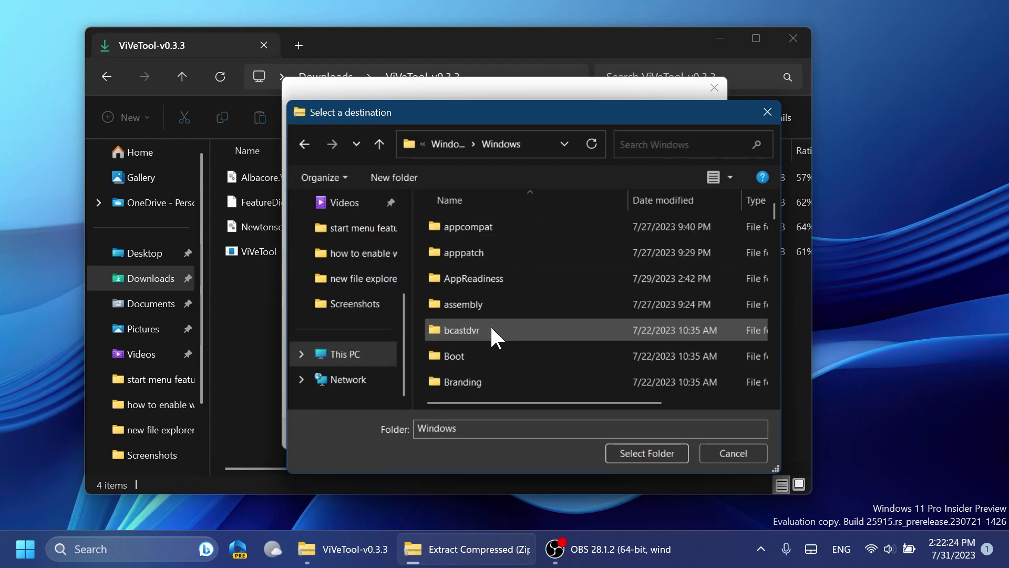
scroll(505, 315, "down", 4)
scroll(521, 260, "down", 15)
left_click(522, 260)
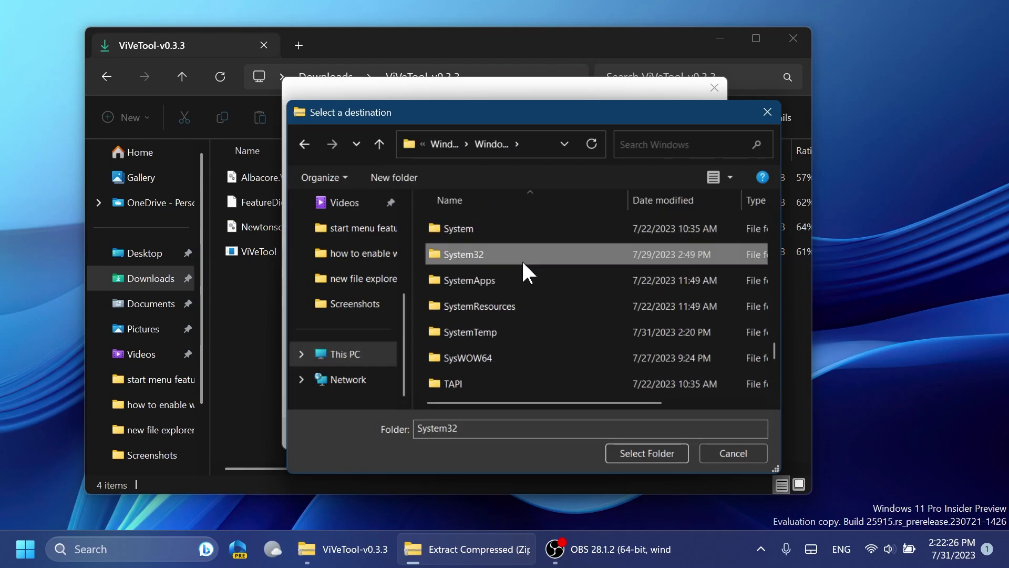
key("Return")
Step: Extract into System32, replacing existing files with administrator permission, then close the window
left_click(630, 435)
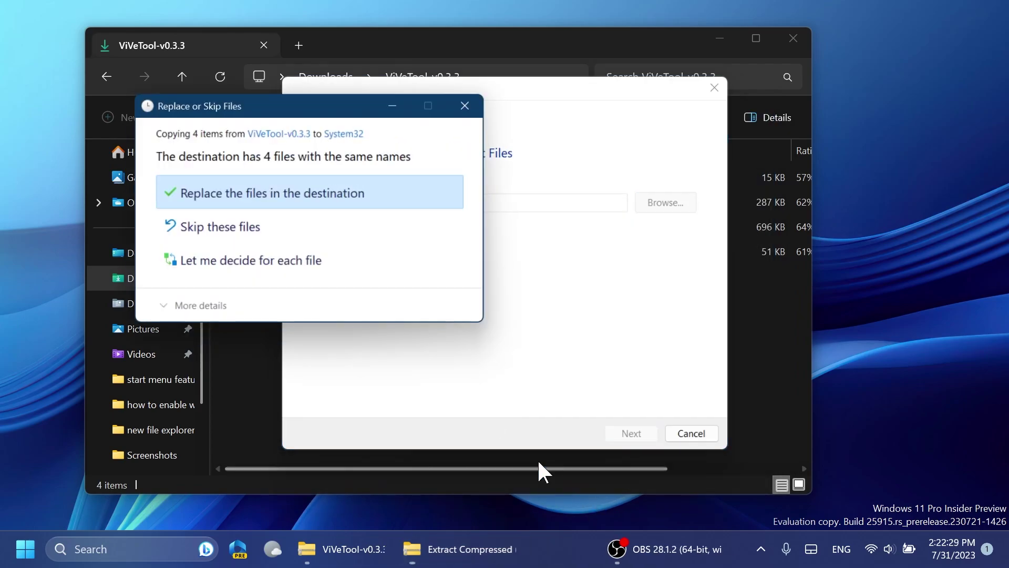
left_click(289, 198)
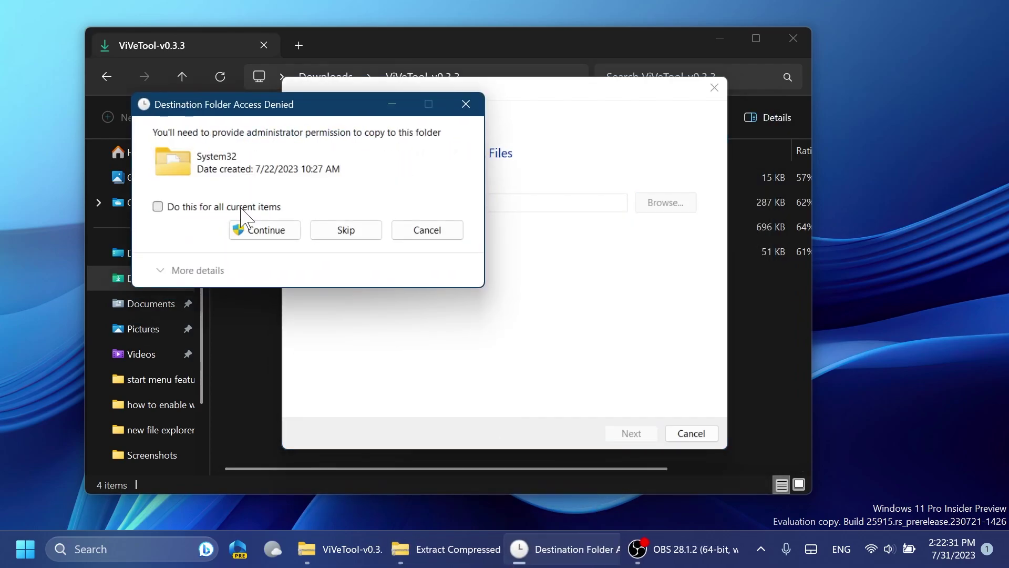
left_click(257, 232)
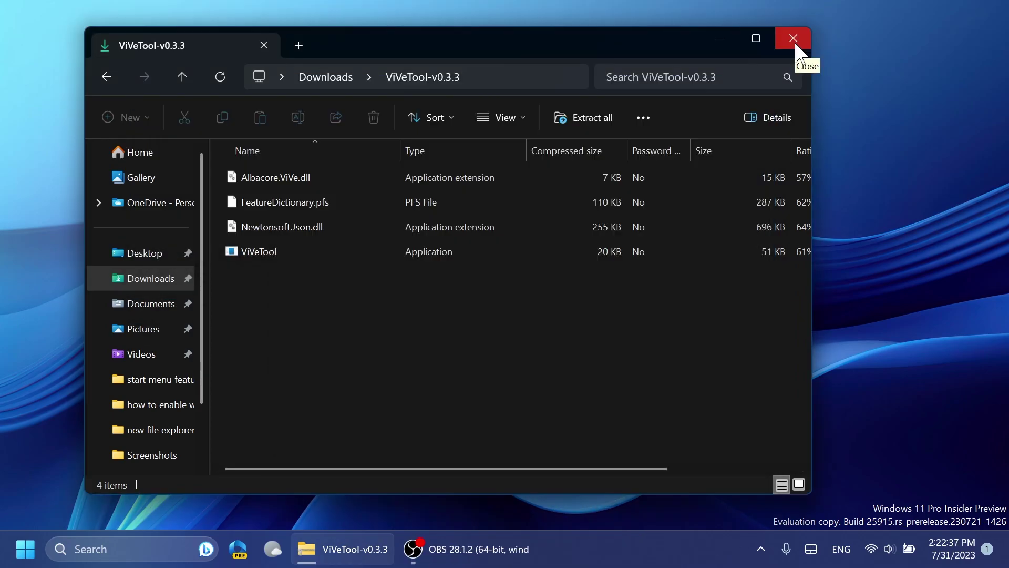
left_click(793, 38)
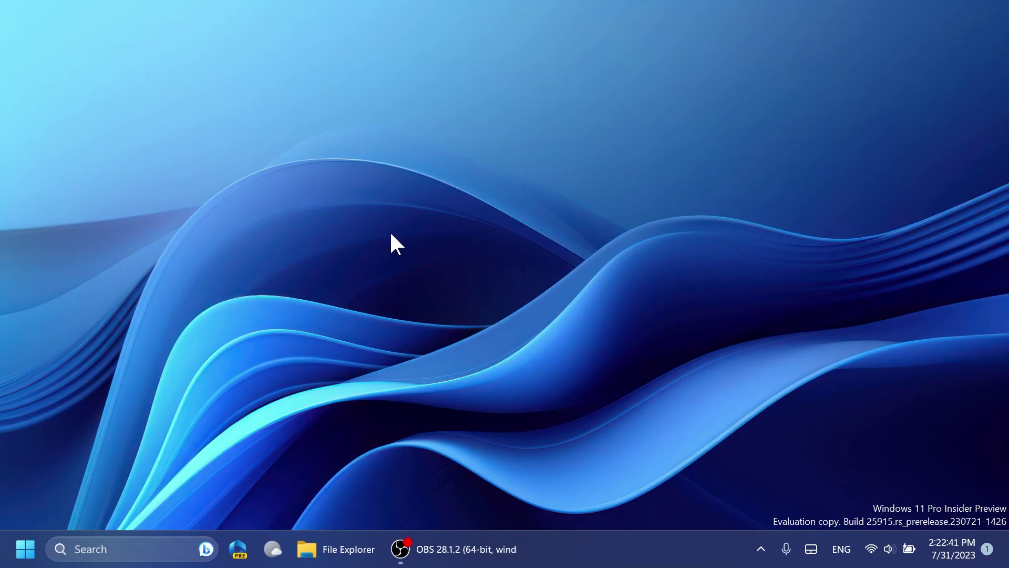
Step: Search 'cmd' from Start and run Command Prompt as administrator
key("super")
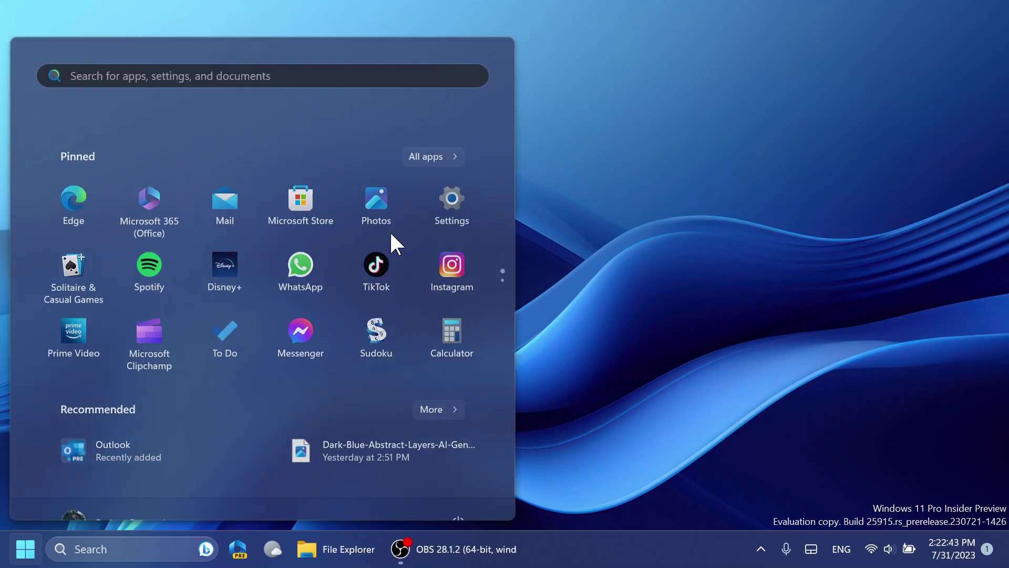
type("cmd")
right_click(105, 205)
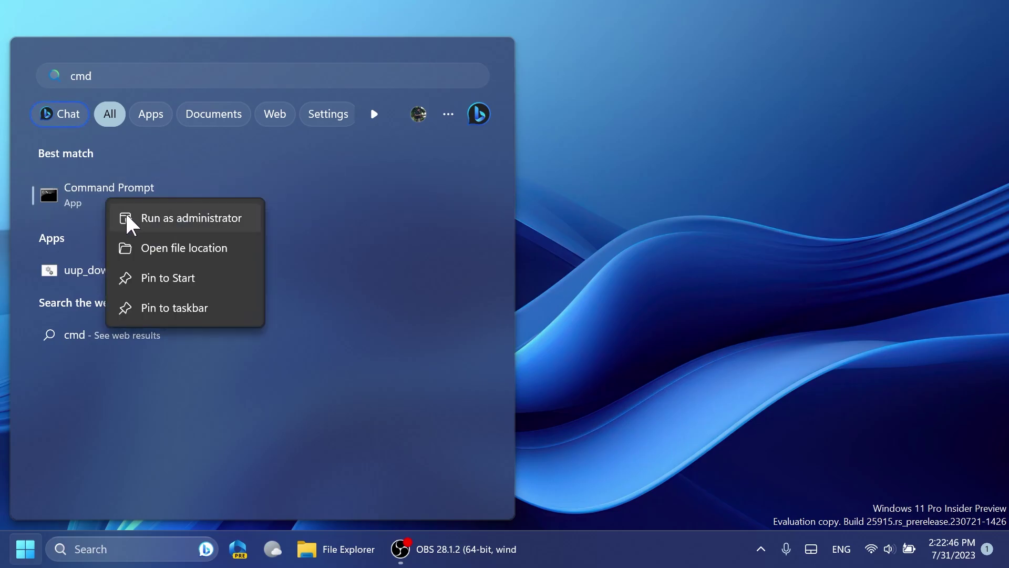
left_click(132, 219)
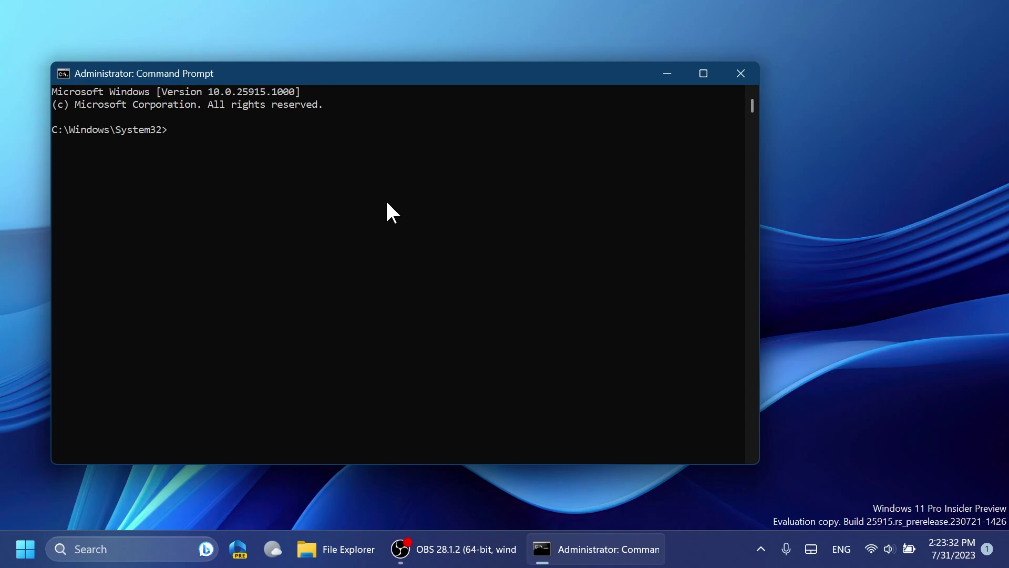
Step: Run vivetool /enable /id:39484957 to enable feature 39484957
type("vivetool /enable /id:39484957")
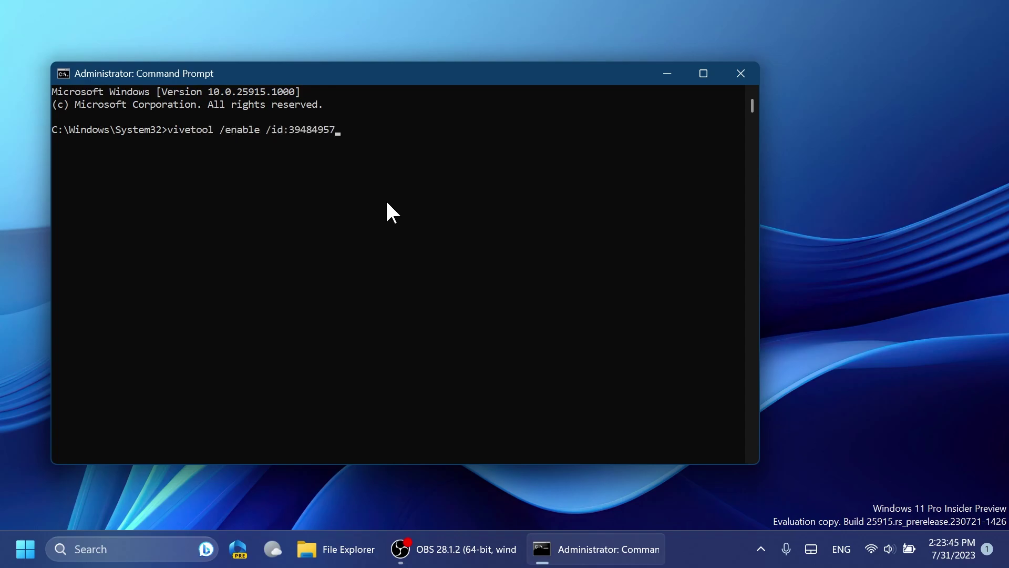
key("Return")
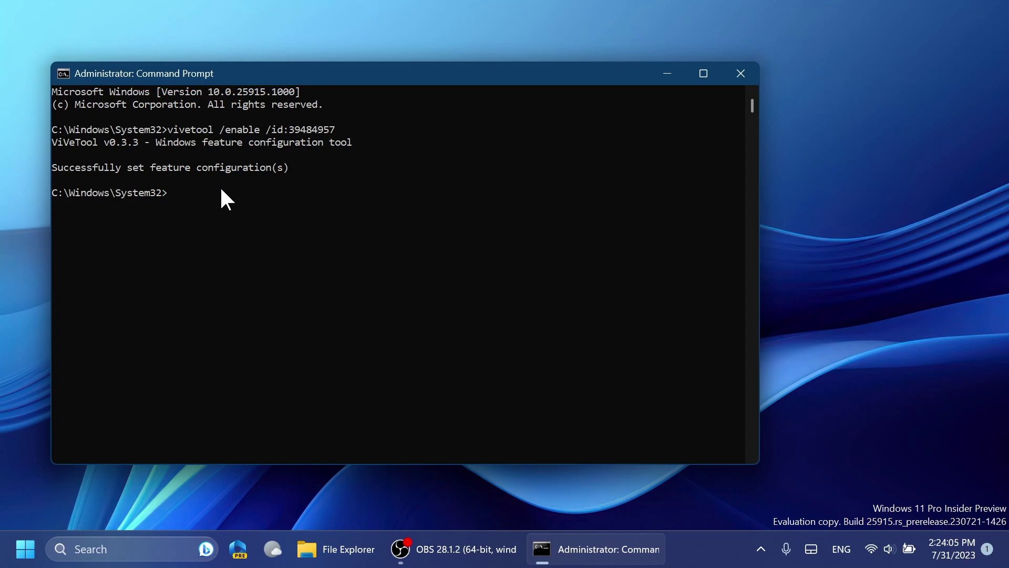
left_click(222, 191)
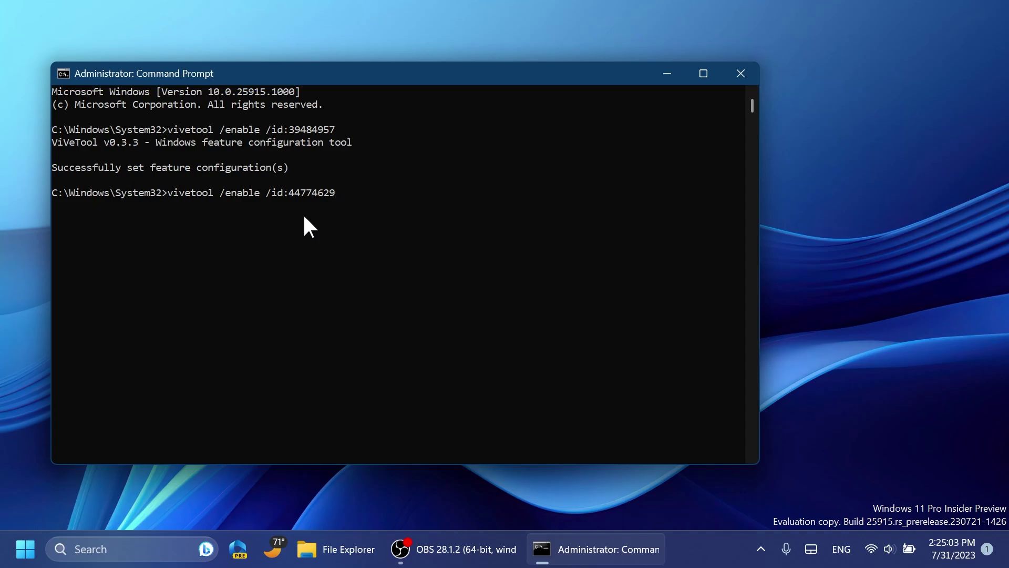
Step: Run the remaining feature-enable commands, starting with 44774629, then close Command Prompt
key("Return")
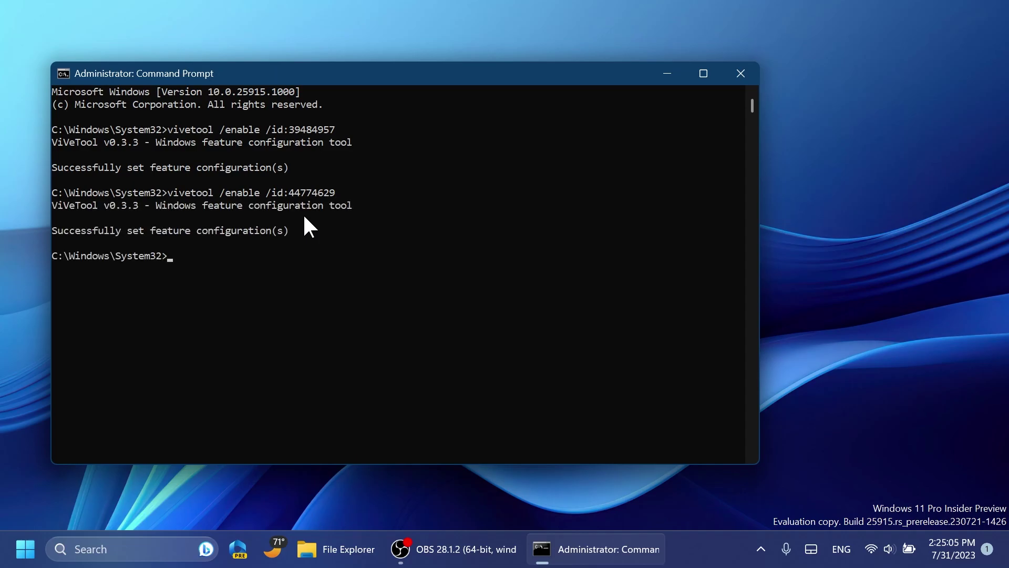
key("Return")
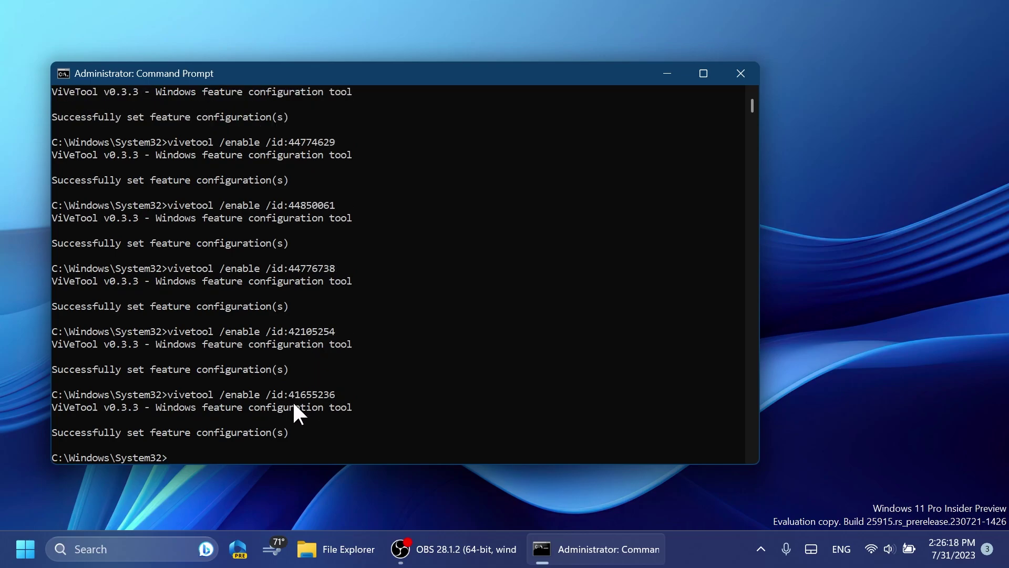
left_click(740, 73)
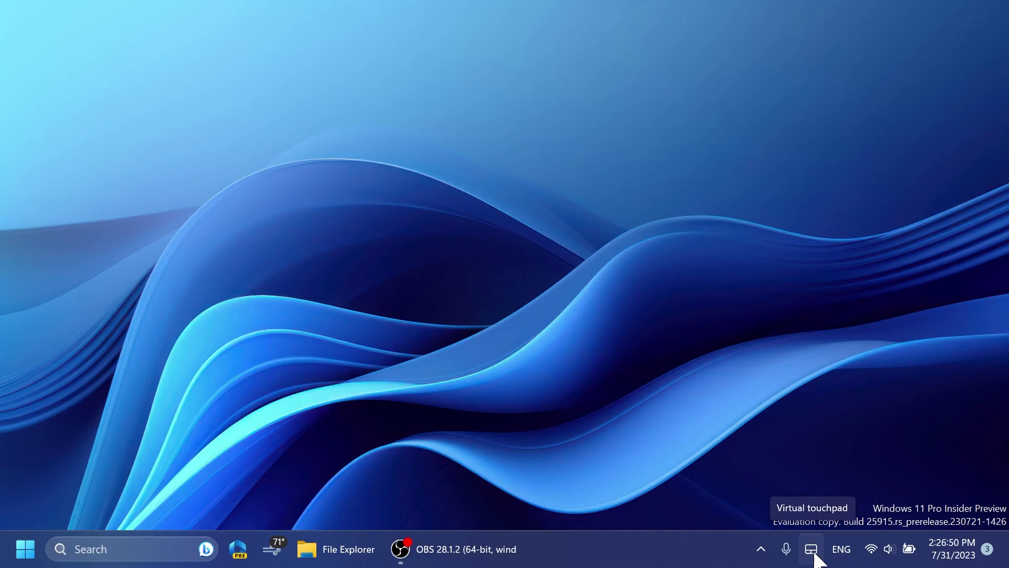
right_click(599, 550)
left_click(620, 515)
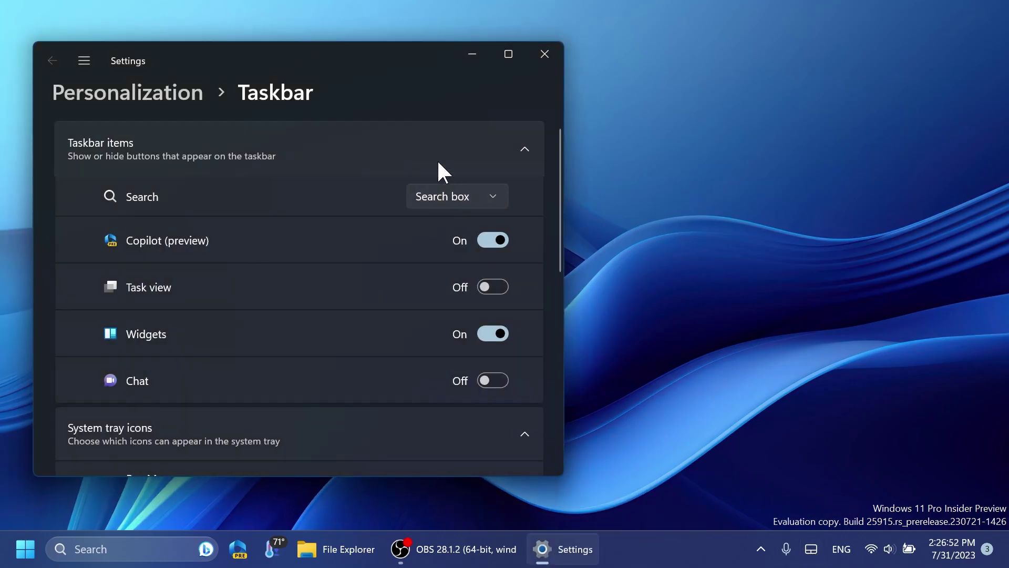
left_click(545, 53)
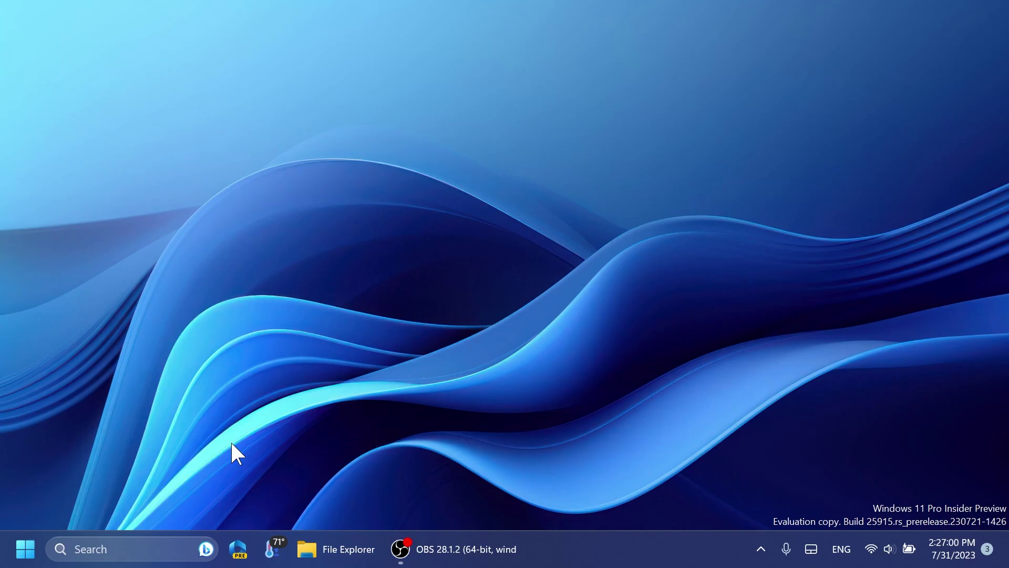
Step: Search 'reged' from Start and run Registry Editor as administrator
key("super")
type("reged")
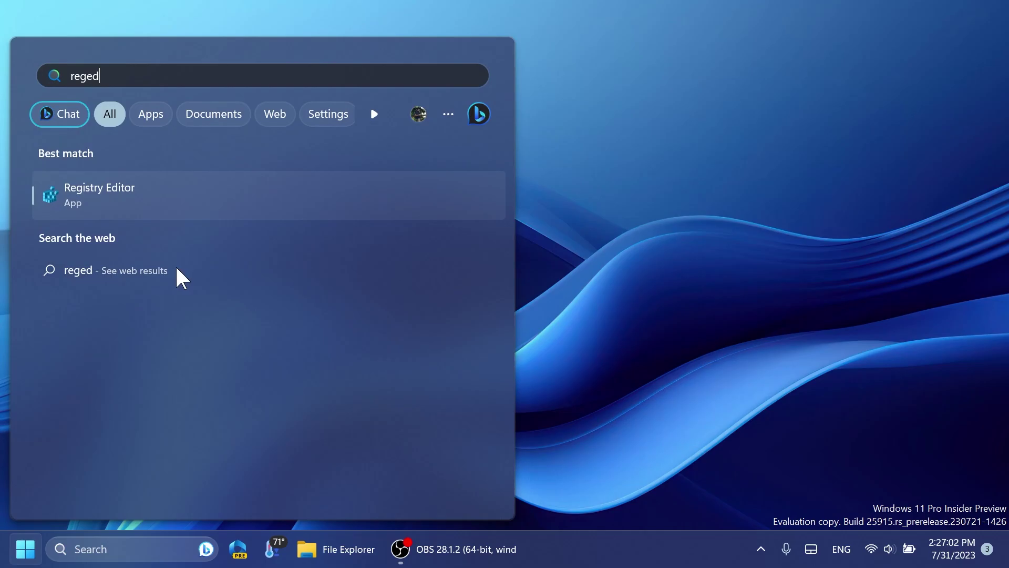
right_click(113, 196)
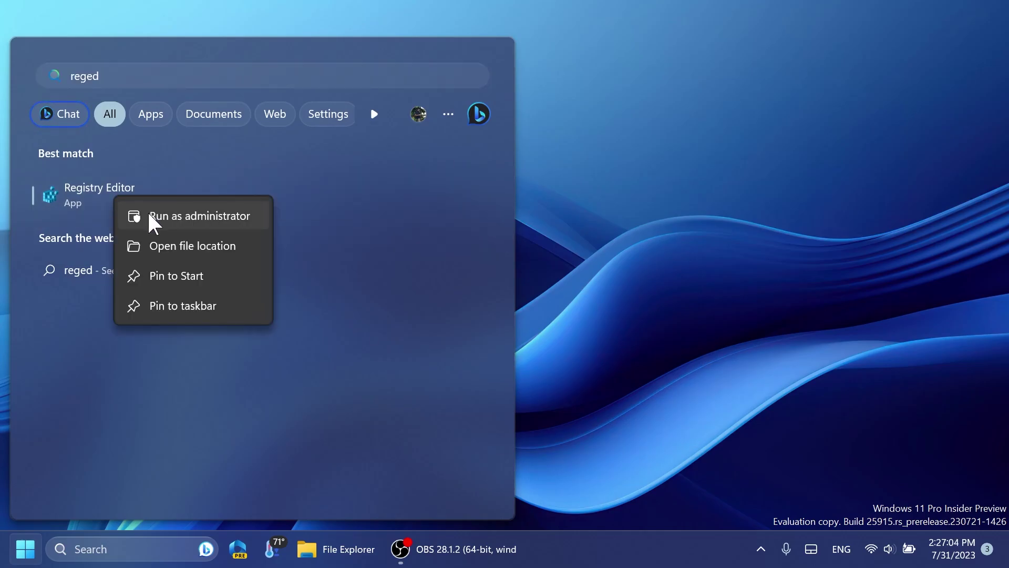
left_click(147, 214)
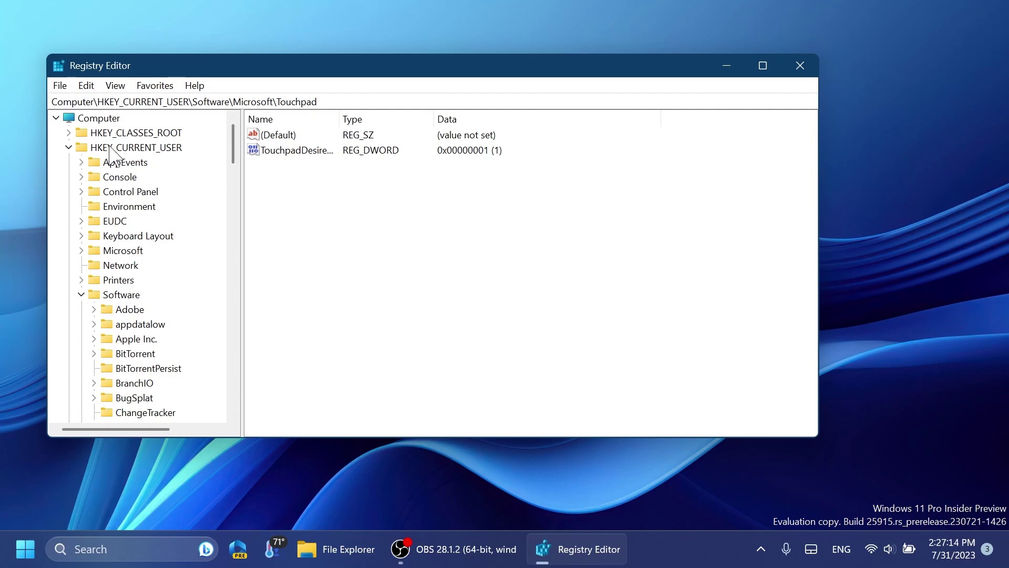
Step: Navigate to the Touchpad key and widen the Name column to show full value names
left_click_drag(232, 151, 231, 264)
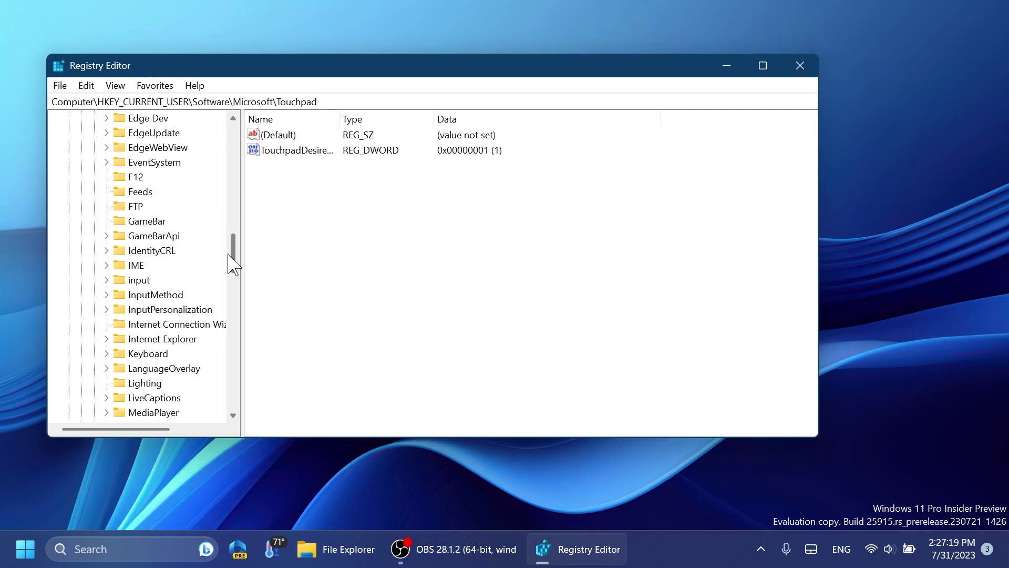
scroll(162, 261, "down", 15)
left_click(342, 198)
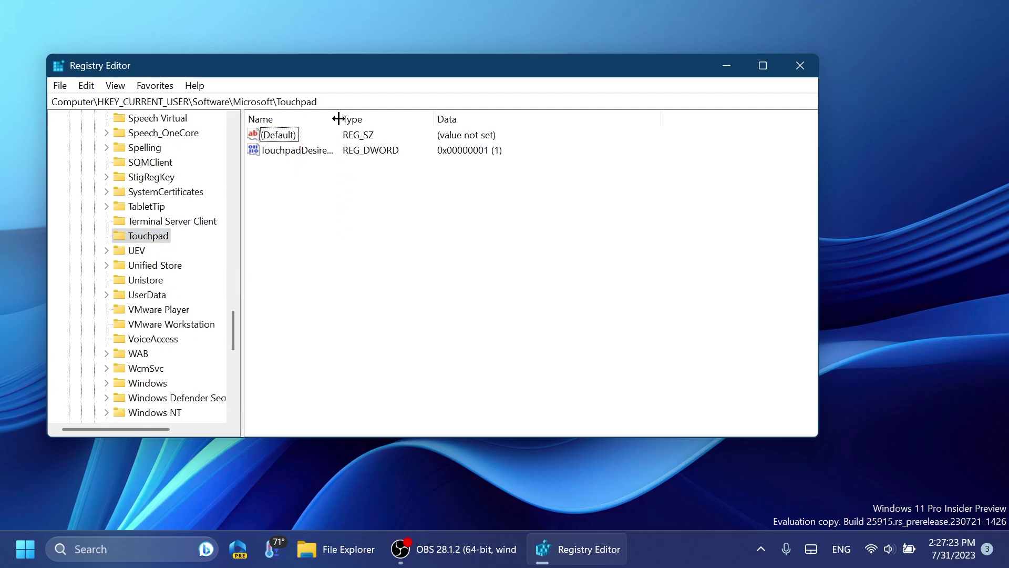
left_click_drag(339, 119, 471, 121)
Step: Change TouchpadDesiredVisibility's value data to 0
right_click(304, 216)
mouse_move(333, 223)
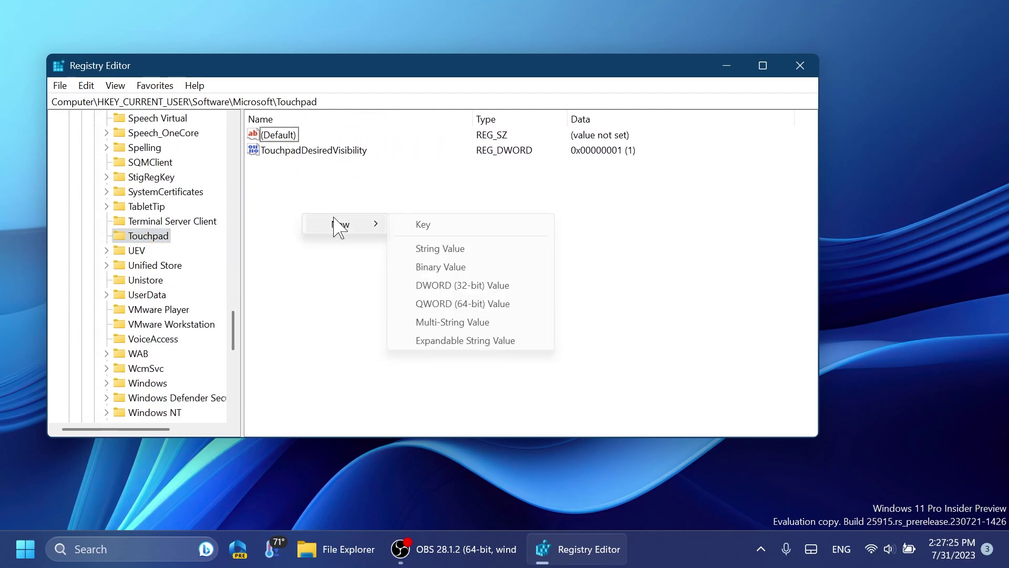
left_click(323, 292)
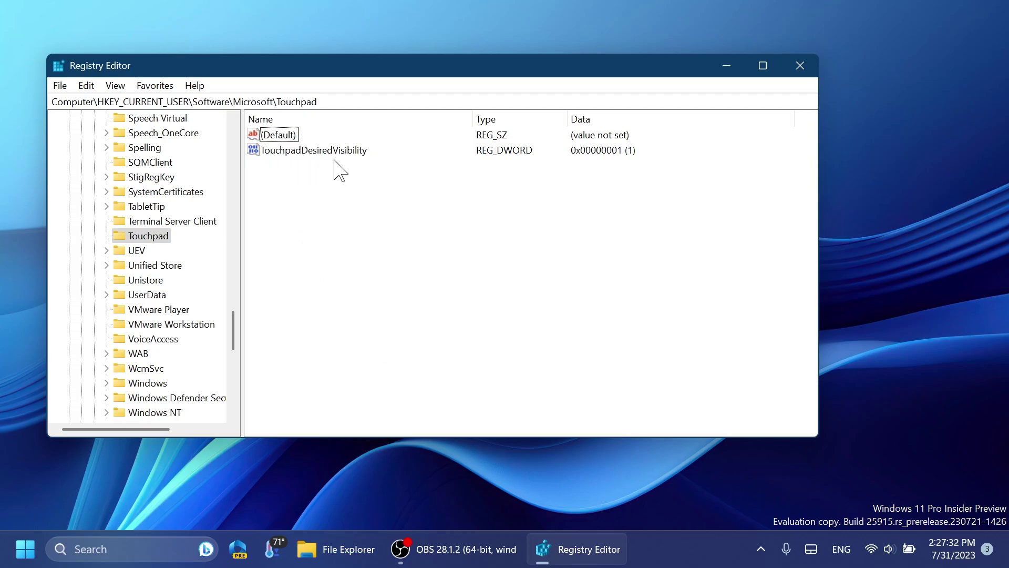
double_click(315, 152)
left_click(125, 215)
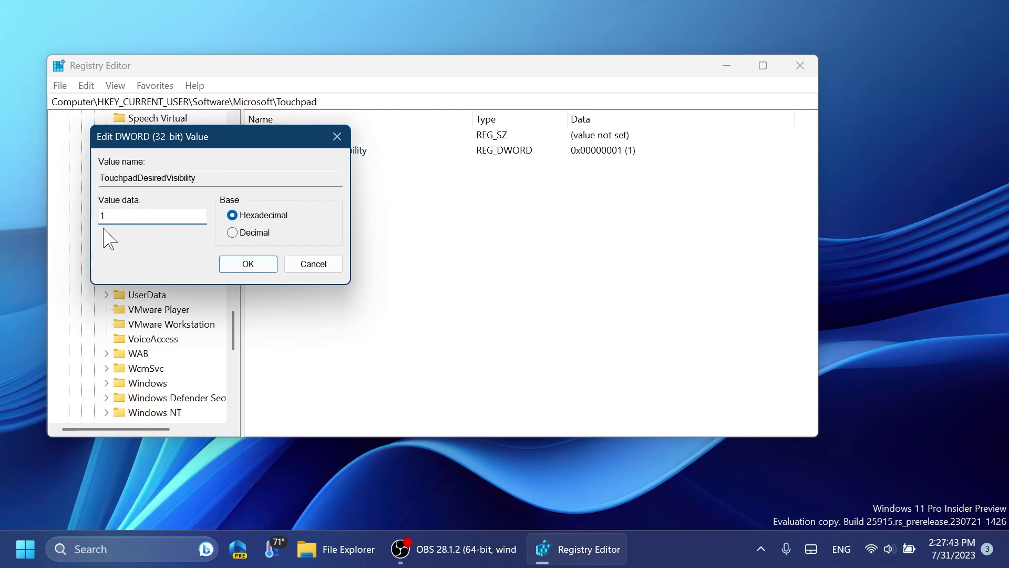
key("BackSpace")
type("0")
left_click(243, 264)
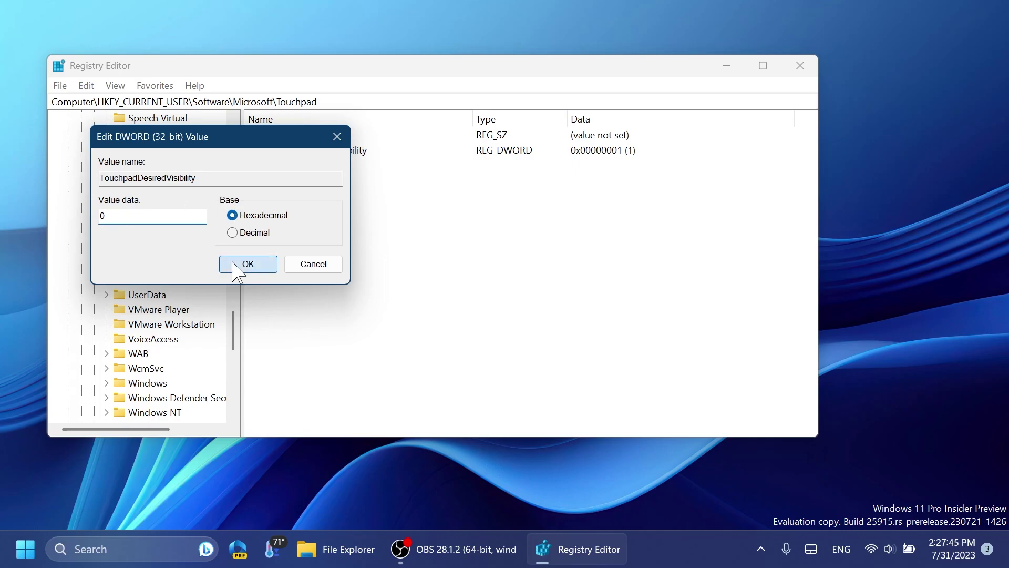
Step: Set TouchpadDesiredVisibility back to 1 and close Registry Editor
double_click(333, 153)
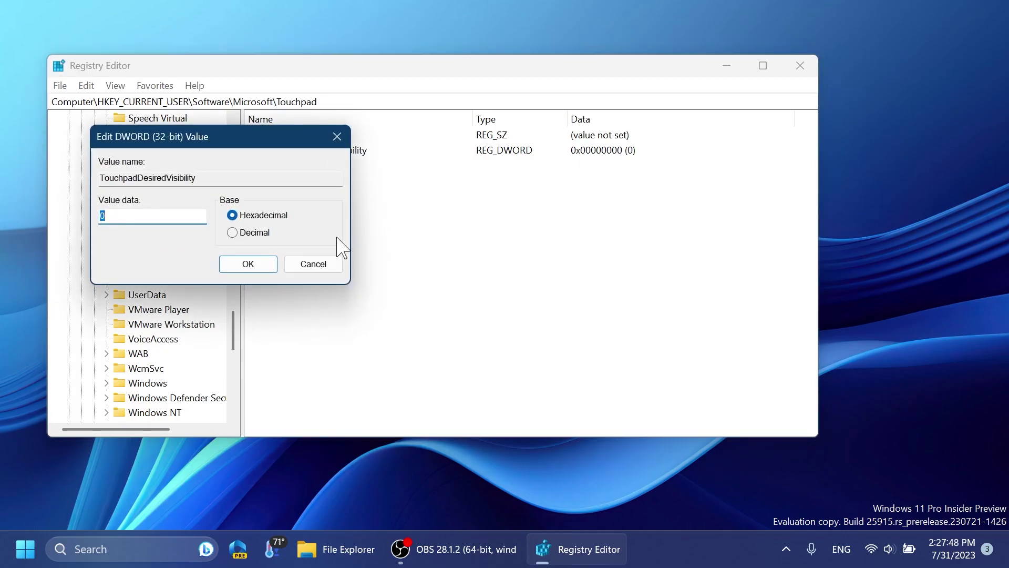
type("1")
left_click(245, 265)
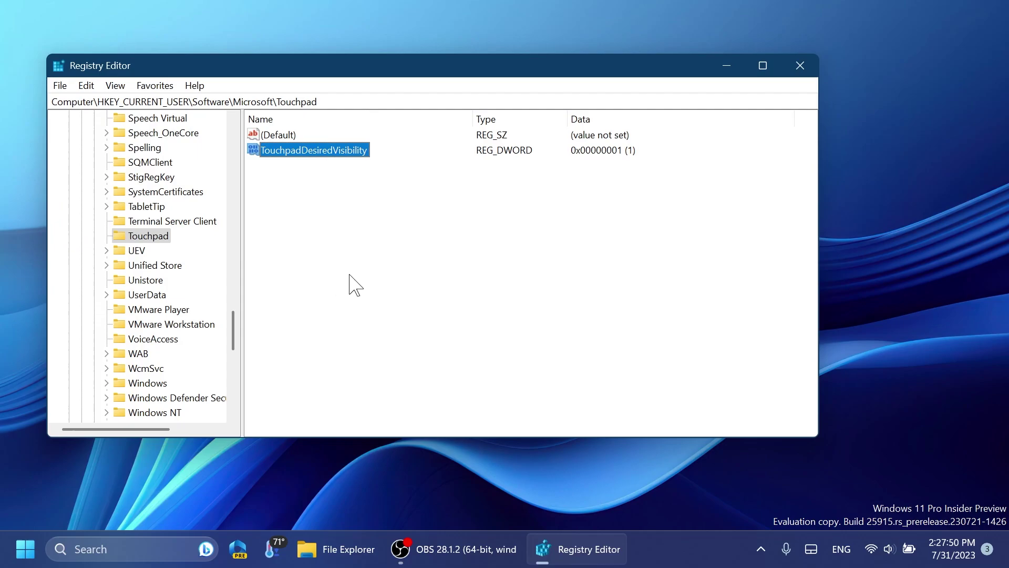
left_click(800, 65)
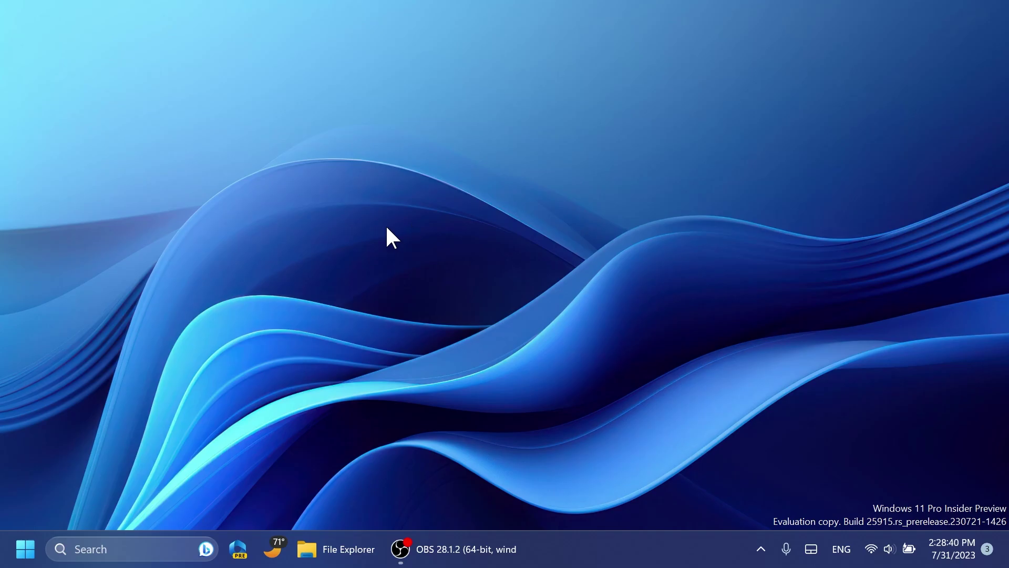
Step: Open the Copilot (PRE) side panel from the taskbar and scroll through it
left_click(238, 550)
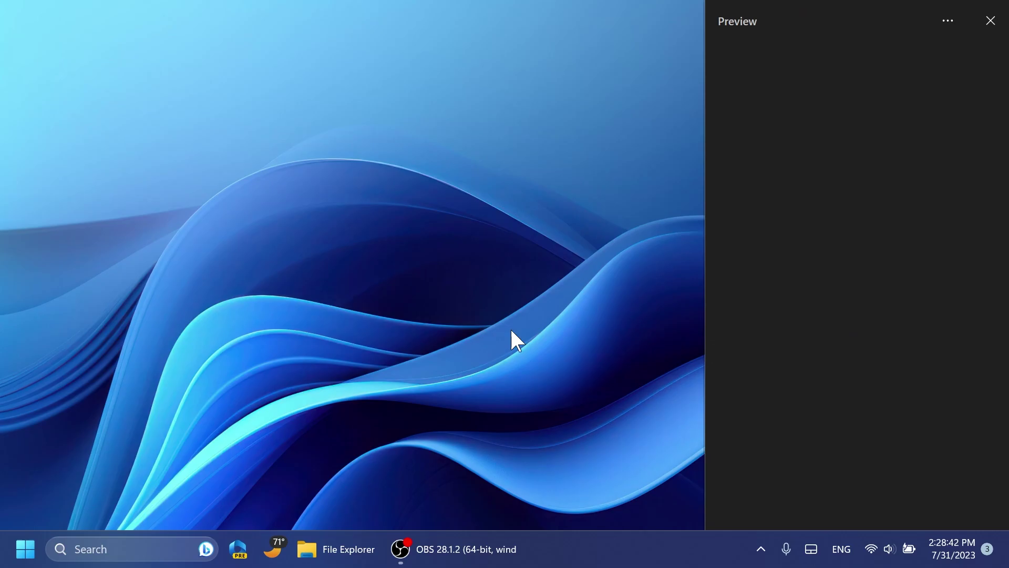
scroll(821, 197, "up", 2)
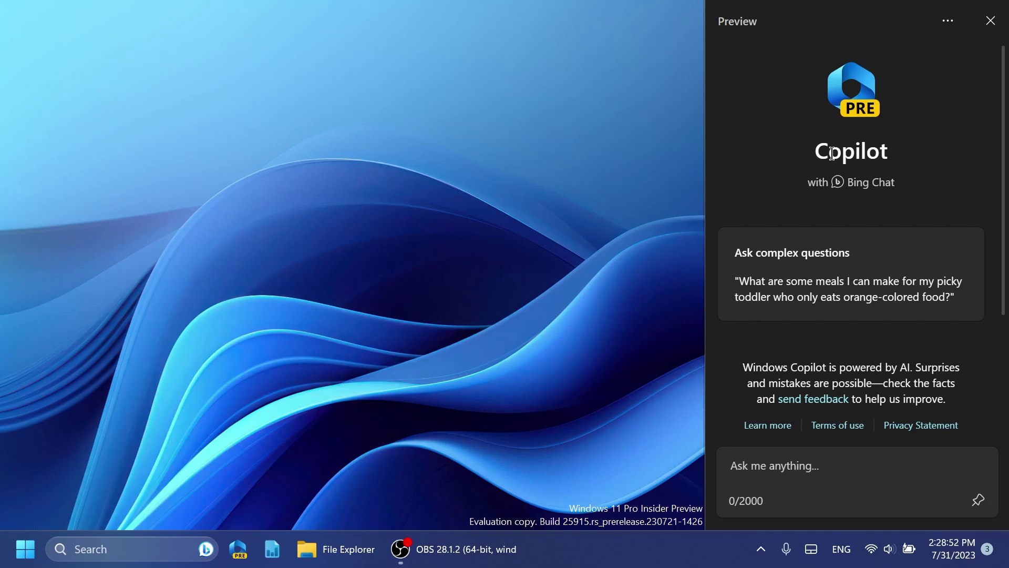
scroll(791, 305, "down", 3)
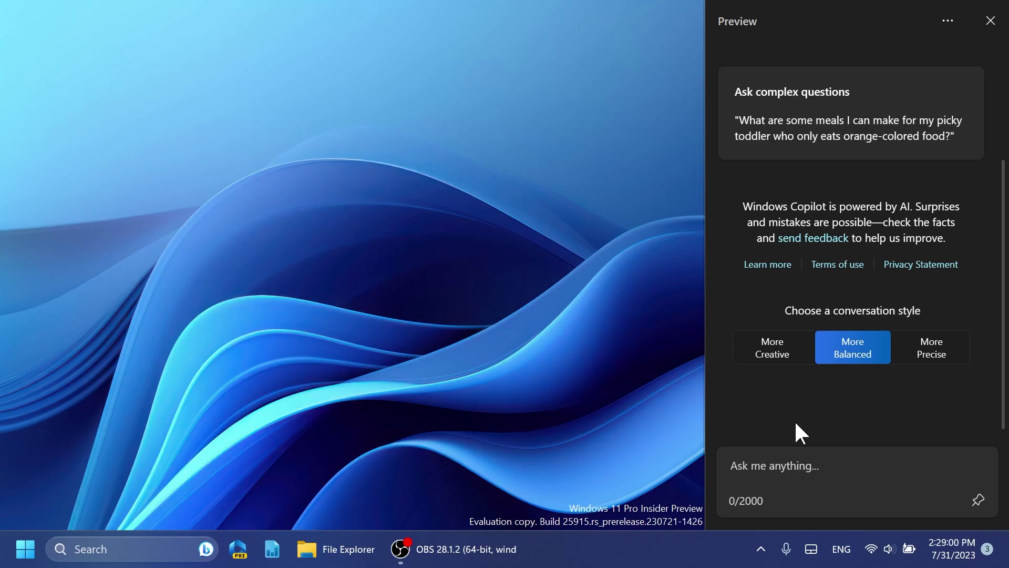
scroll(795, 426, "up", 3)
scroll(725, 287, "down", 3)
Step: Ask Copilot to 'take a screenshot' and review its reply
type("take a screenshot")
key("Return")
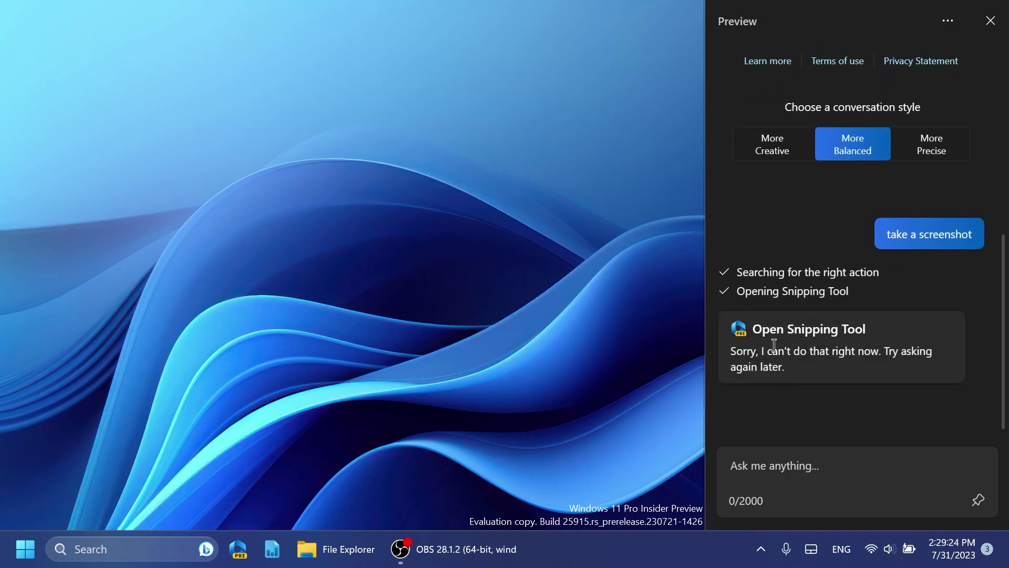
scroll(783, 337, "up", 1)
Step: Ask Copilot to 'generate an image', then close the Copilot panel
left_click(804, 484)
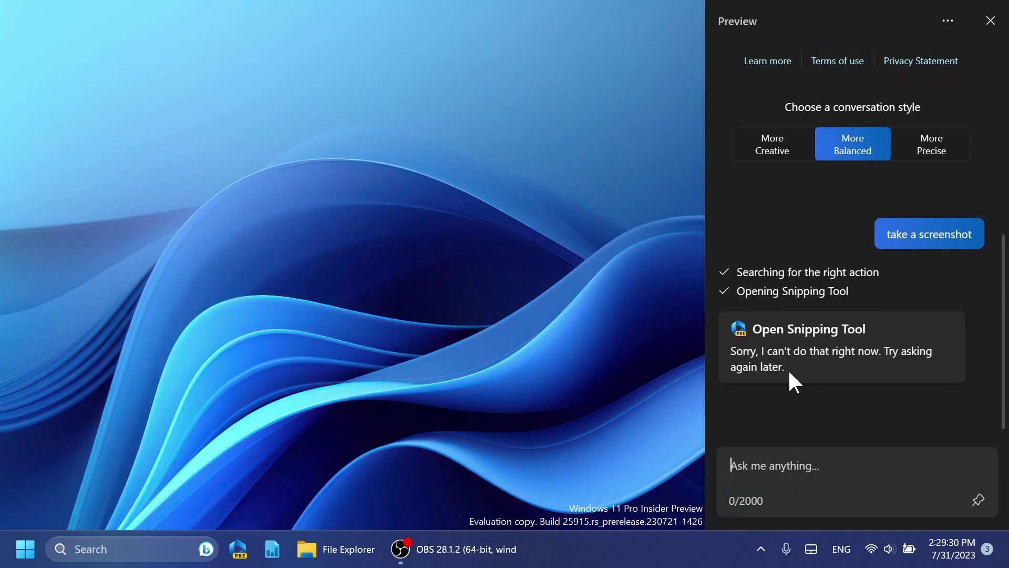
type("generate an image")
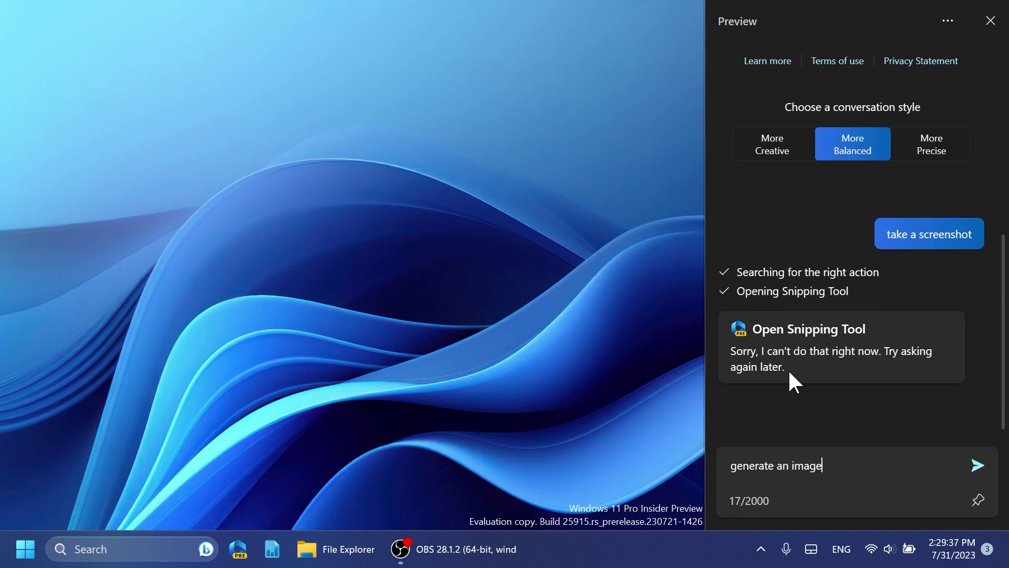
key("Return")
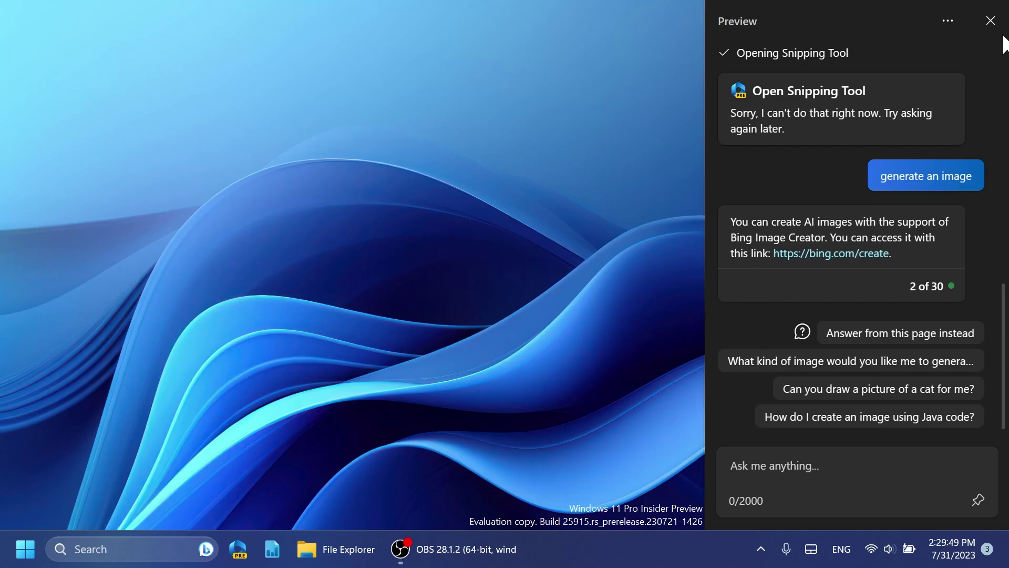
left_click(990, 21)
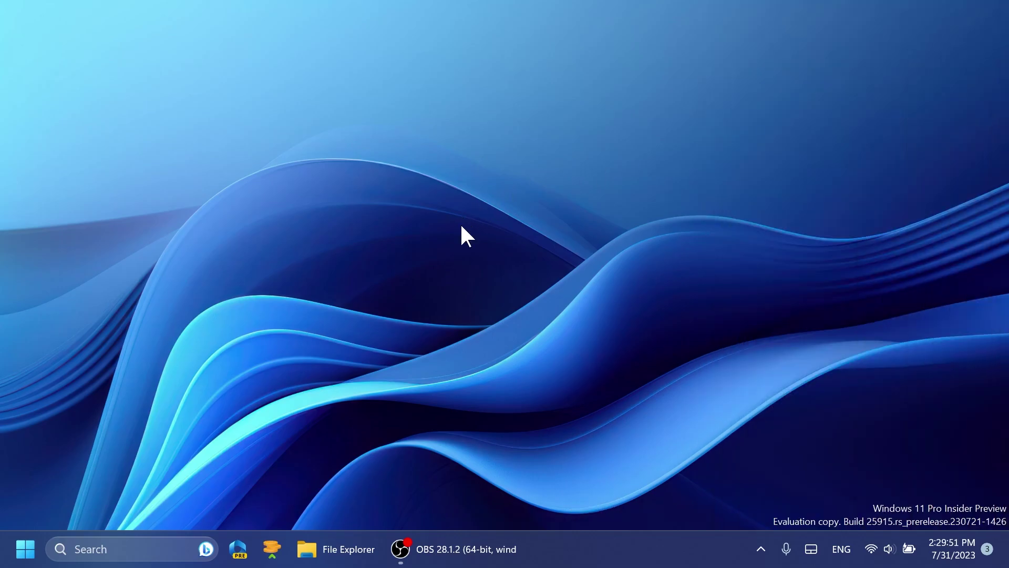